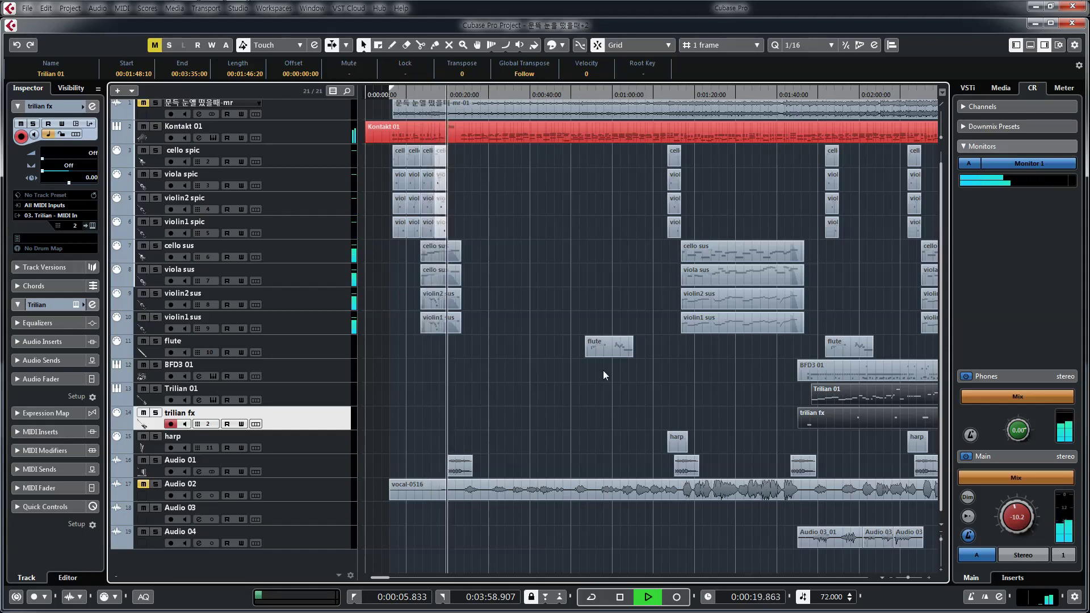
Stop playback and move the project cursor to about 1:46, near the start of the Trilian bass parts.
{"action": "key", "text": "space"}
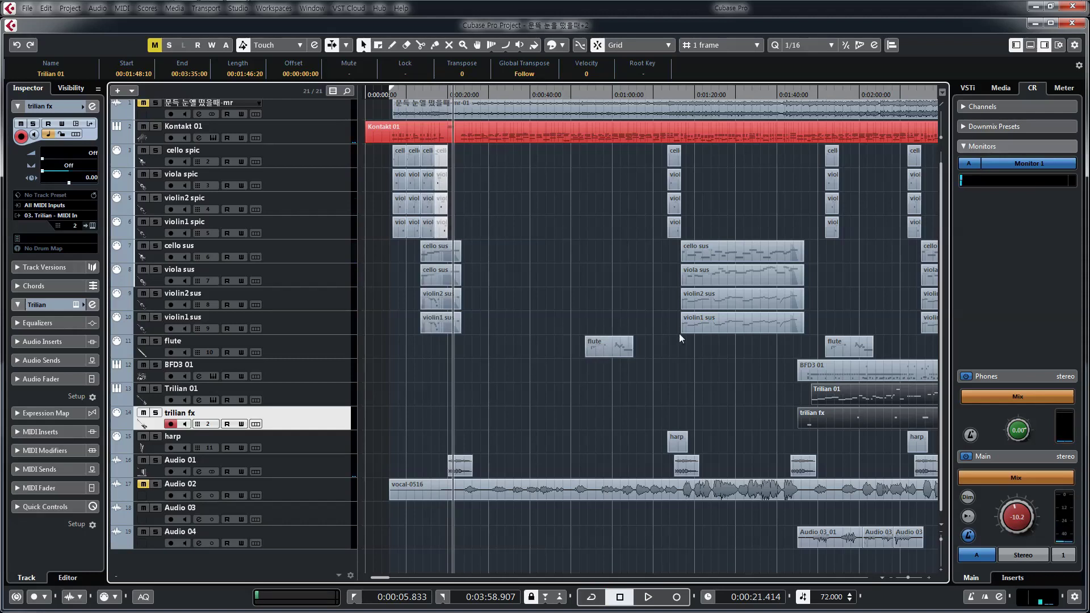
{"action": "key", "text": "g"}
{"action": "key", "text": "g"}
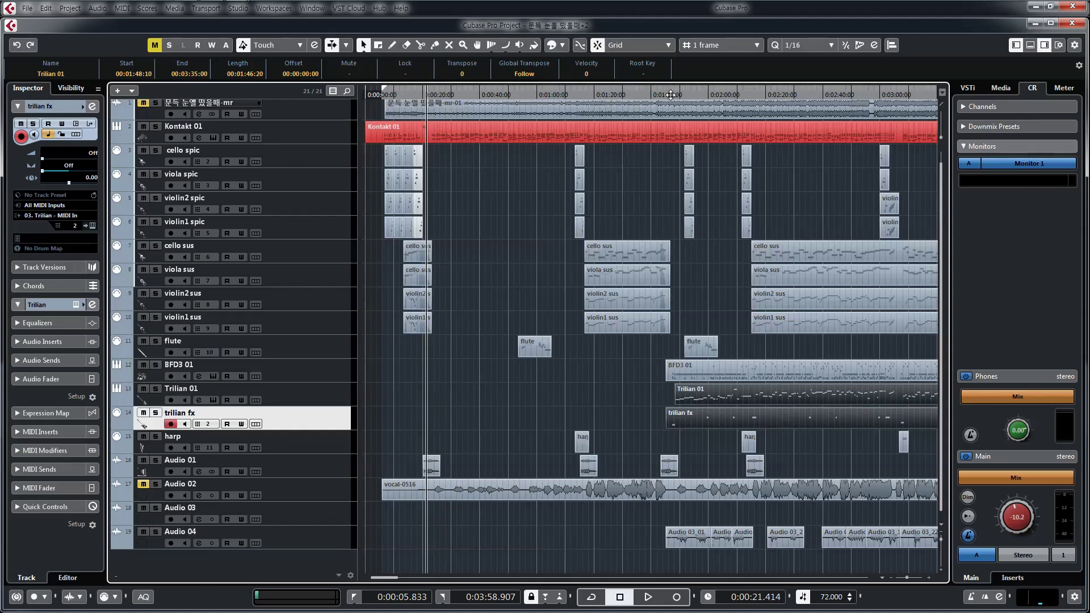
{"action": "left_click_drag", "start_coordinate": [672, 94], "coordinate": [672, 91]}
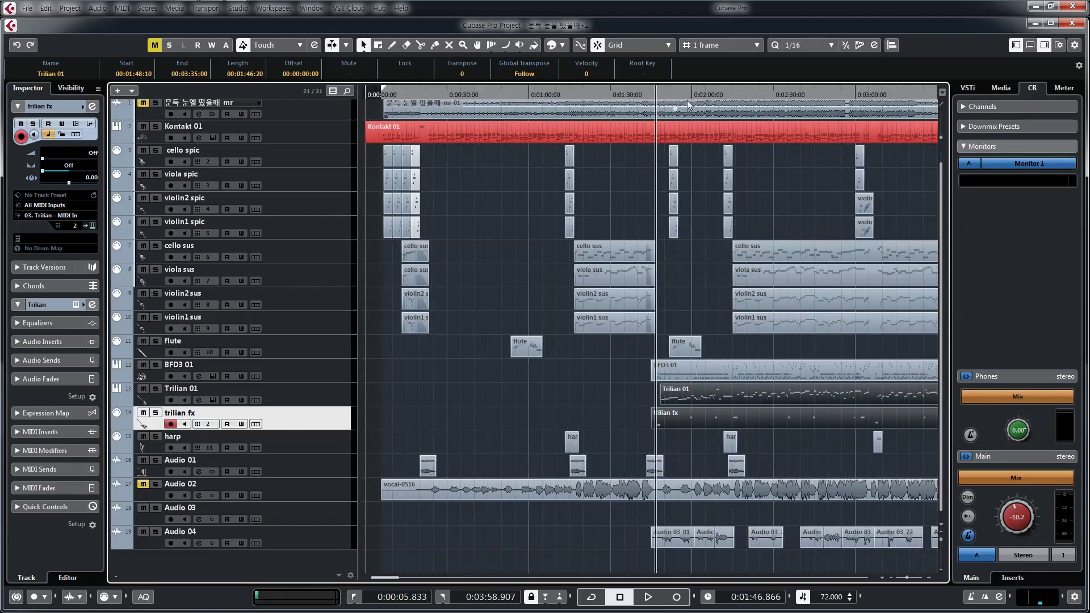
Open the Trilian 01 and trilian fx parts together in the Key Editor.
{"action": "key", "text": "h"}
{"action": "key", "text": "h"}
{"action": "key", "text": "h"}
{"action": "key", "text": "h"}
{"action": "key", "text": "h"}
{"action": "key", "text": "h"}
{"action": "key", "text": "h"}
{"action": "key", "text": "l"}
{"action": "key", "text": "Return"}
{"action": "key", "text": "h"}
{"action": "key", "text": "h"}
{"action": "key", "text": "h"}
{"action": "key", "text": "h"}
{"action": "key", "text": "h"}
{"action": "key", "text": "h"}
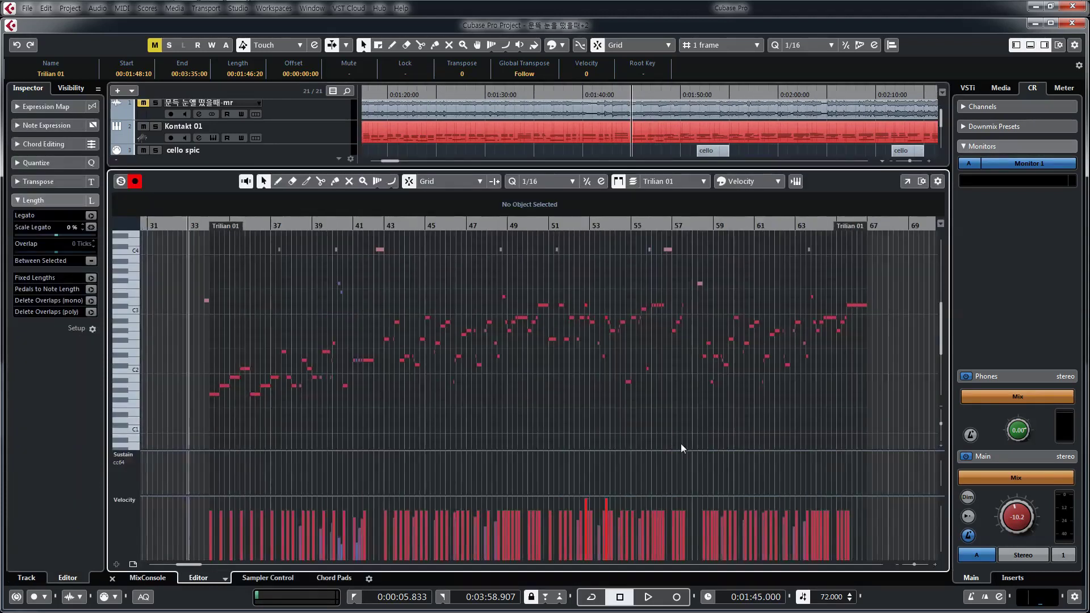
{"action": "key", "text": "h"}
{"action": "key", "text": "h"}
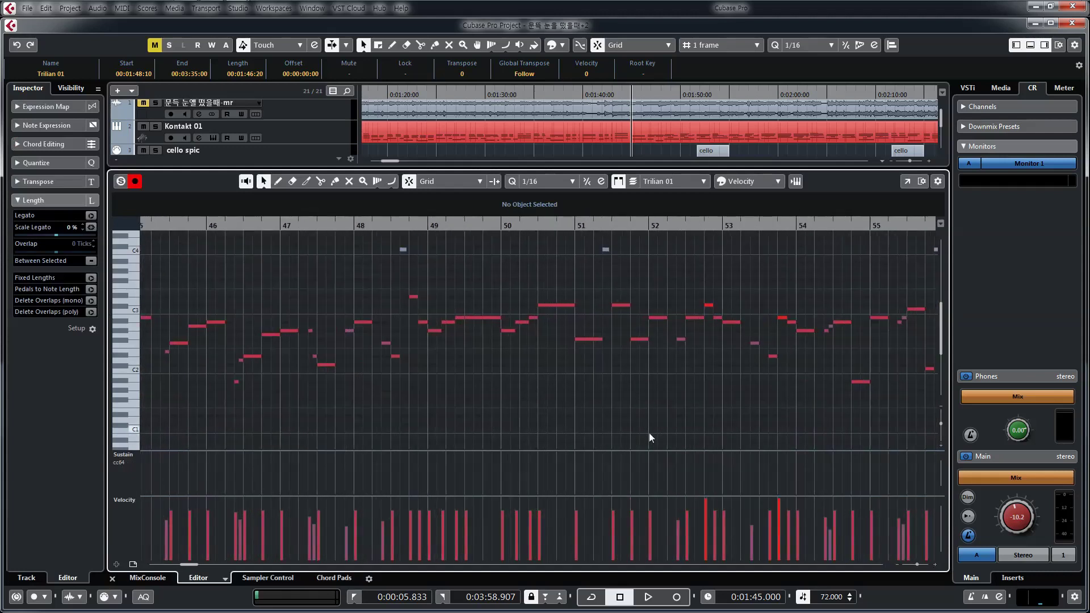
Play the bass line from 1:45 to the start of bar 38, and replay the phrase from bar 37.
{"action": "key", "text": "space"}
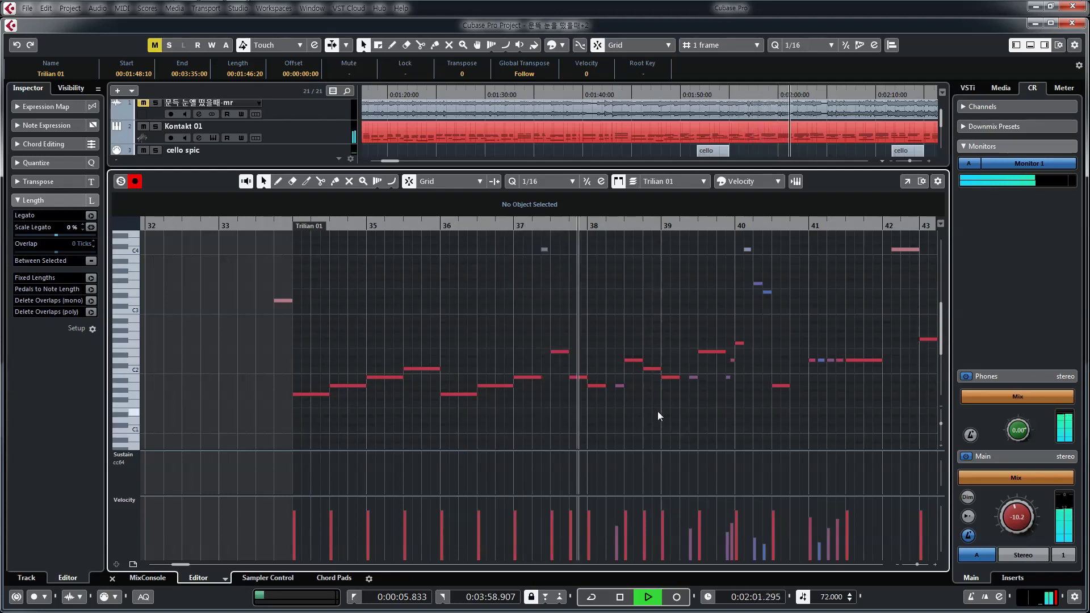
{"action": "key", "text": "space"}
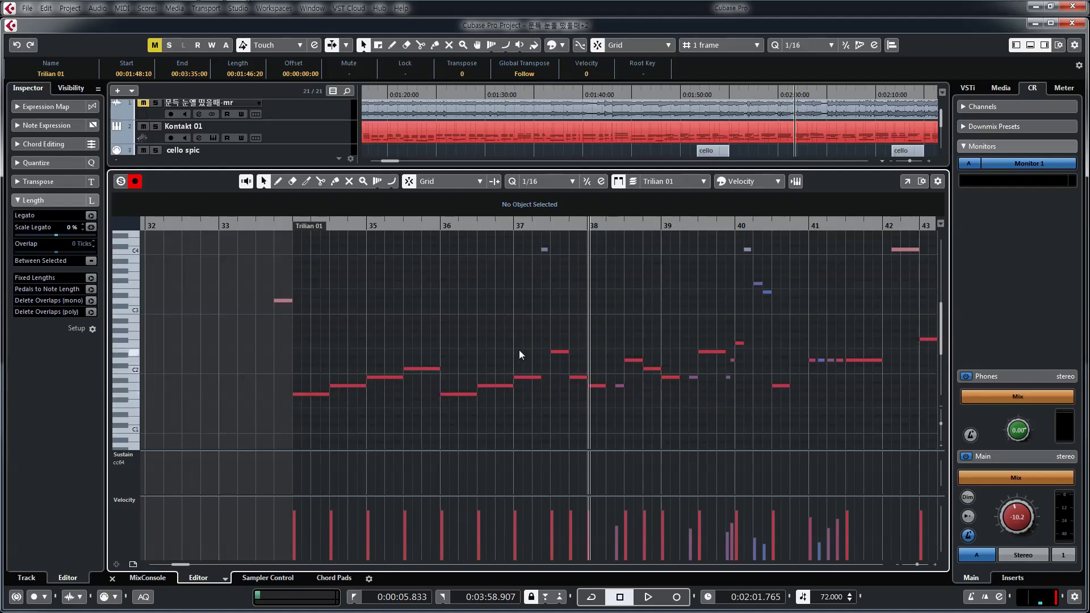
{"action": "left_click", "coordinate": [516, 227]}
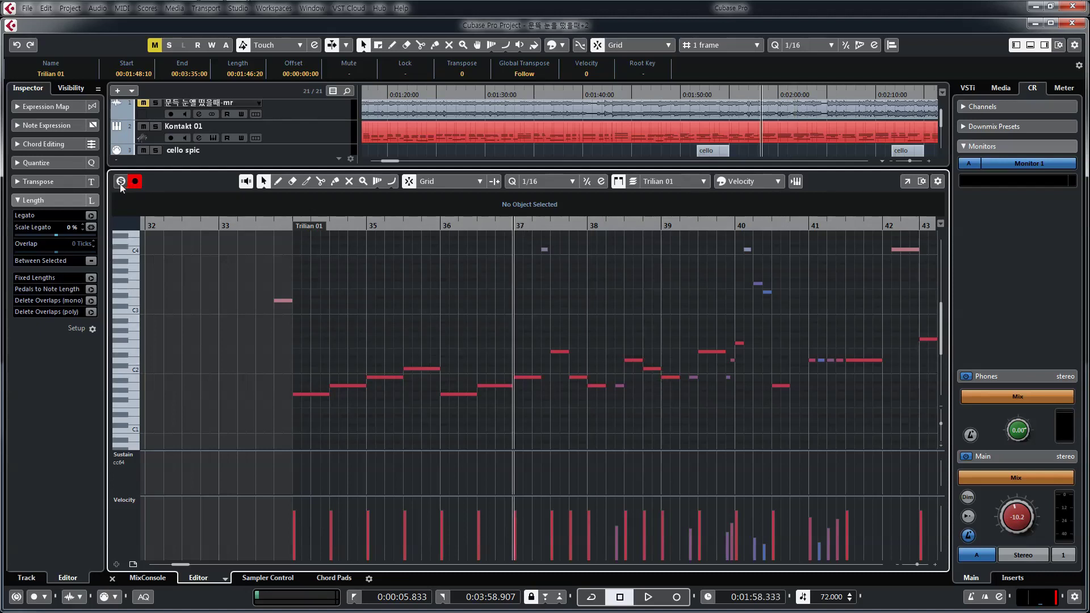
{"action": "key", "text": "space"}
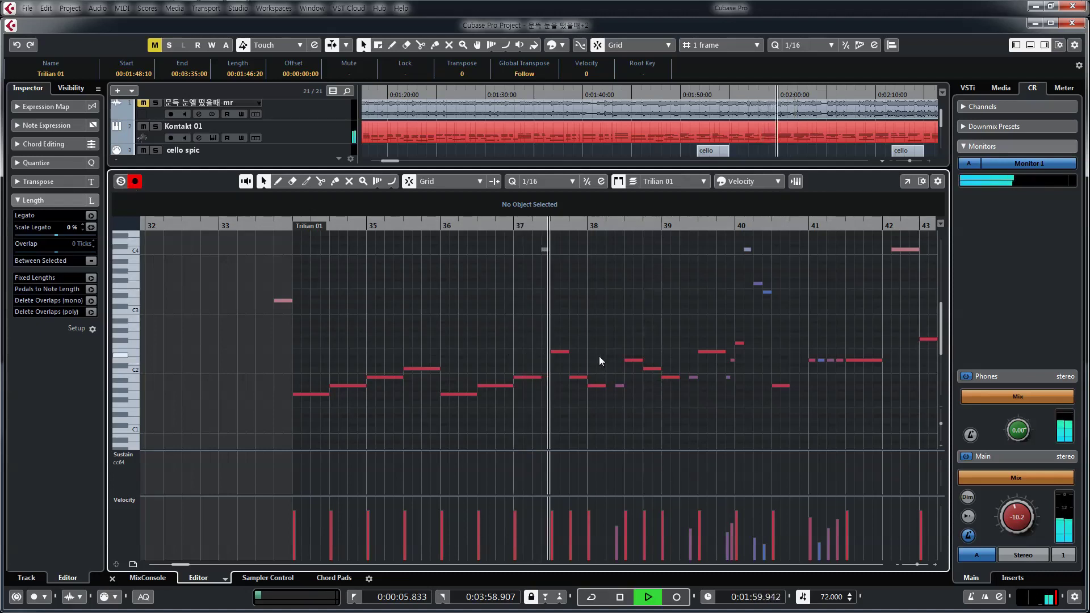
{"action": "key", "text": "space"}
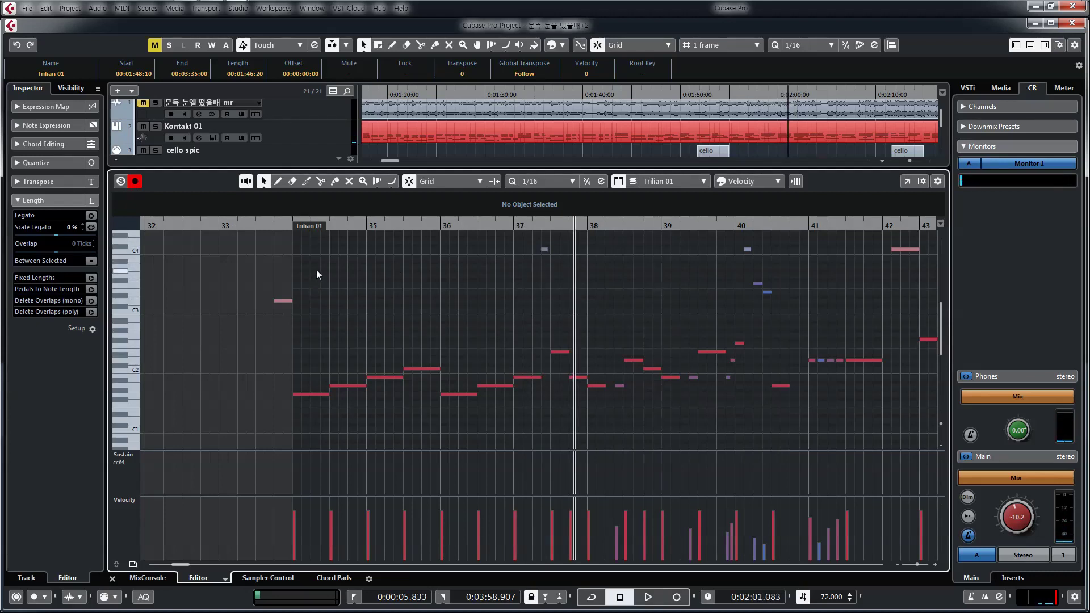
Select the trilian fx C4 note in bar 37 and audition it from bar 37 with the editor soloed.
{"action": "left_click", "coordinate": [543, 248]}
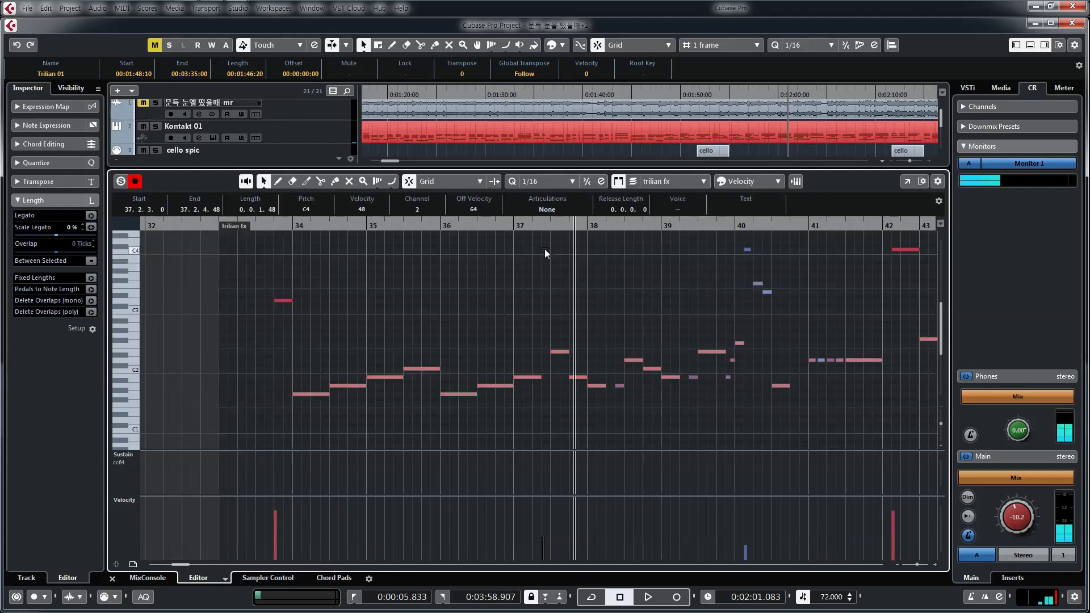
{"action": "left_click", "coordinate": [120, 181]}
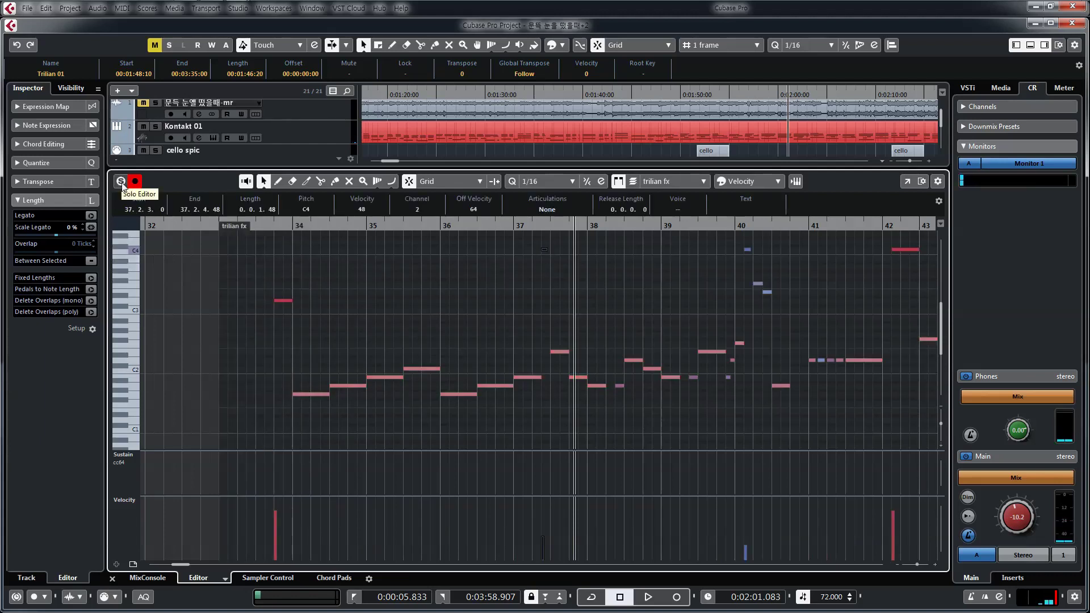
{"action": "left_click", "coordinate": [511, 226]}
{"action": "key", "text": "space"}
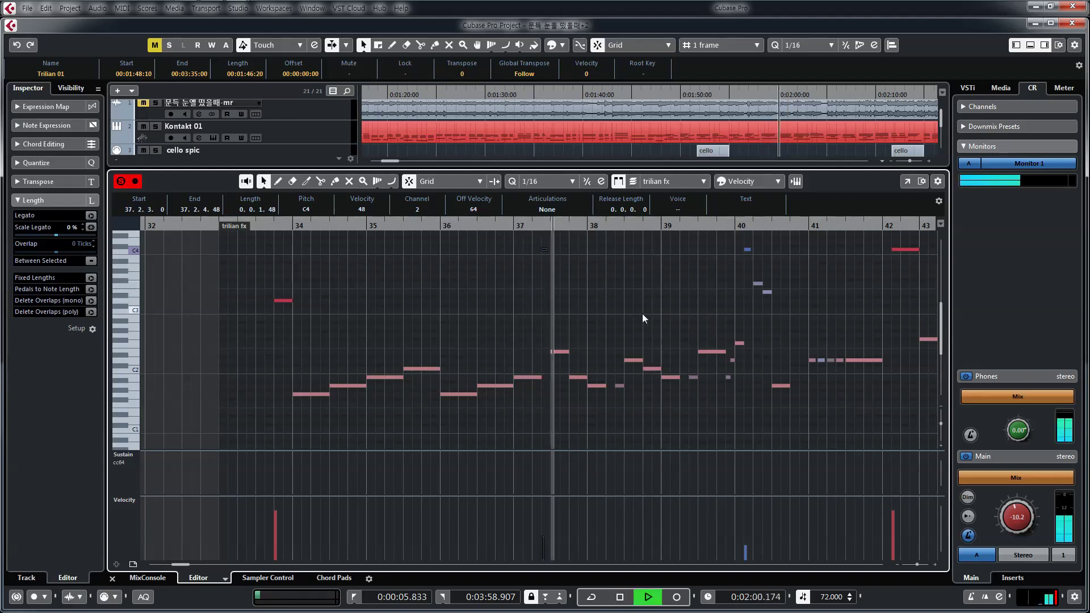
{"action": "key", "text": "space"}
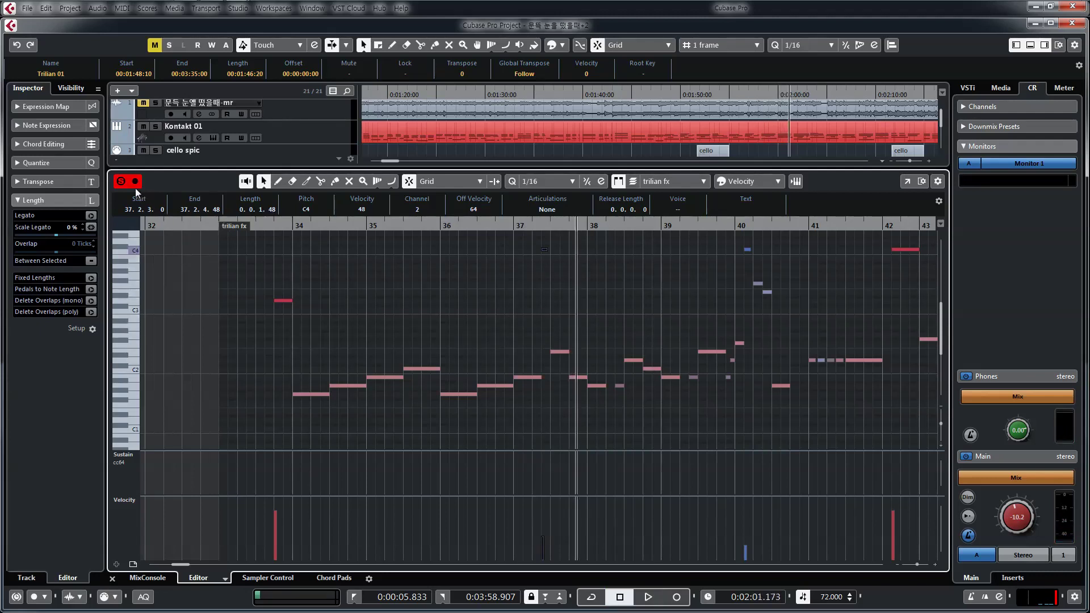
Turn off the editor solo, continue playback with the full mix, and replay the bass line from bar 38.
{"action": "key", "text": "space"}
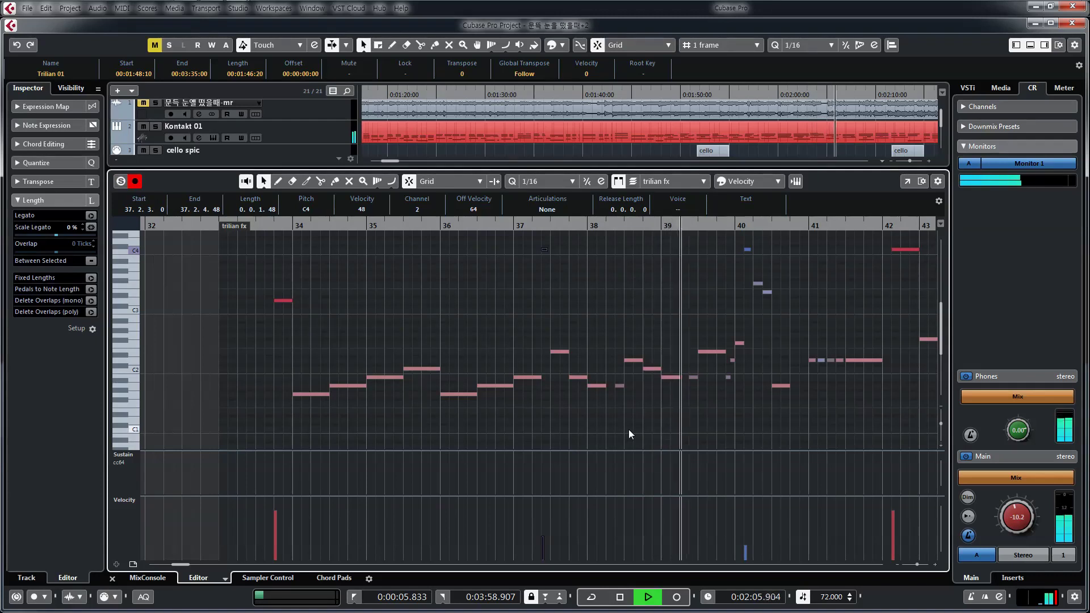
{"action": "key", "text": "space"}
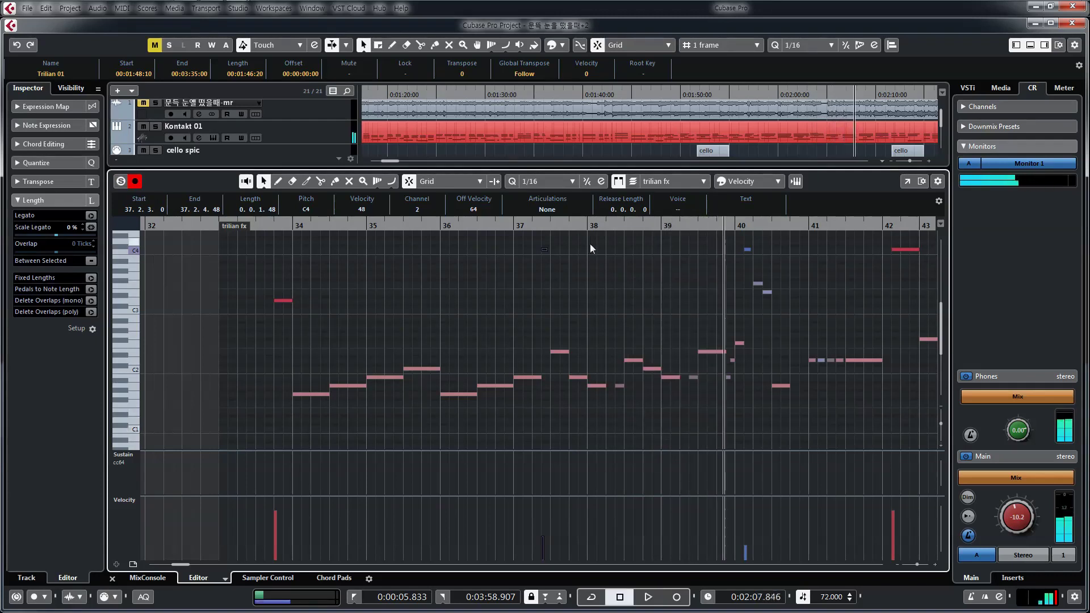
{"action": "left_click", "coordinate": [587, 226]}
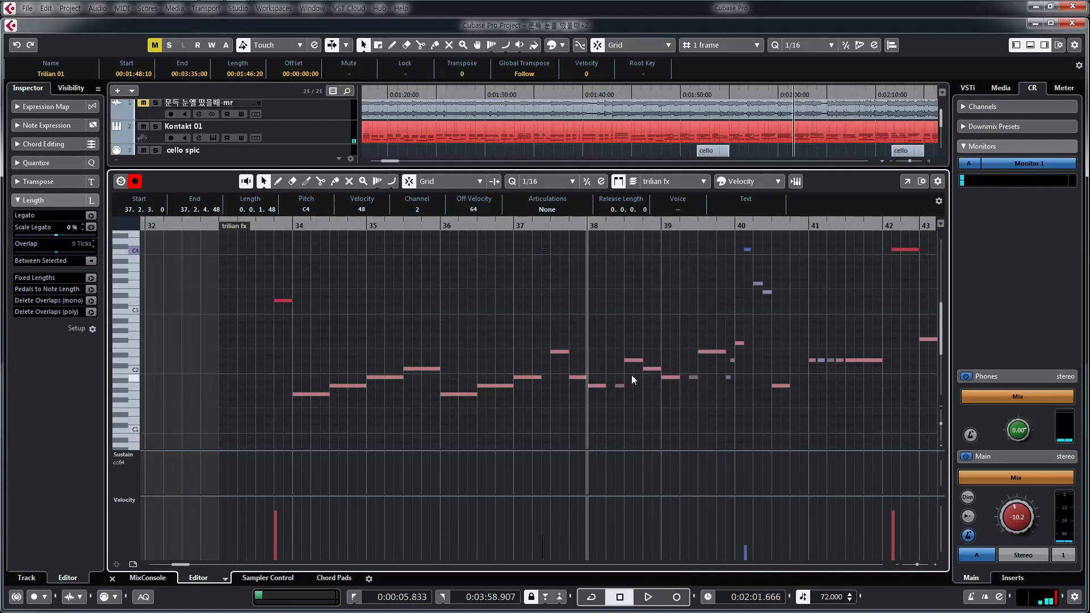
{"action": "scroll", "coordinate": [633, 379], "scroll_direction": "up", "scroll_amount": 3}
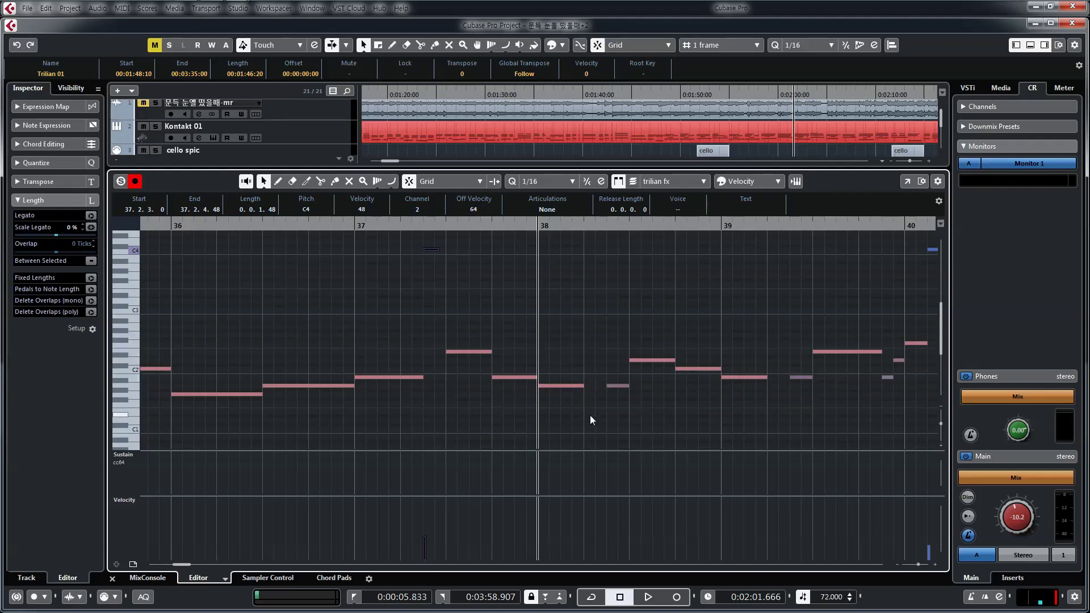
{"action": "key", "text": "space"}
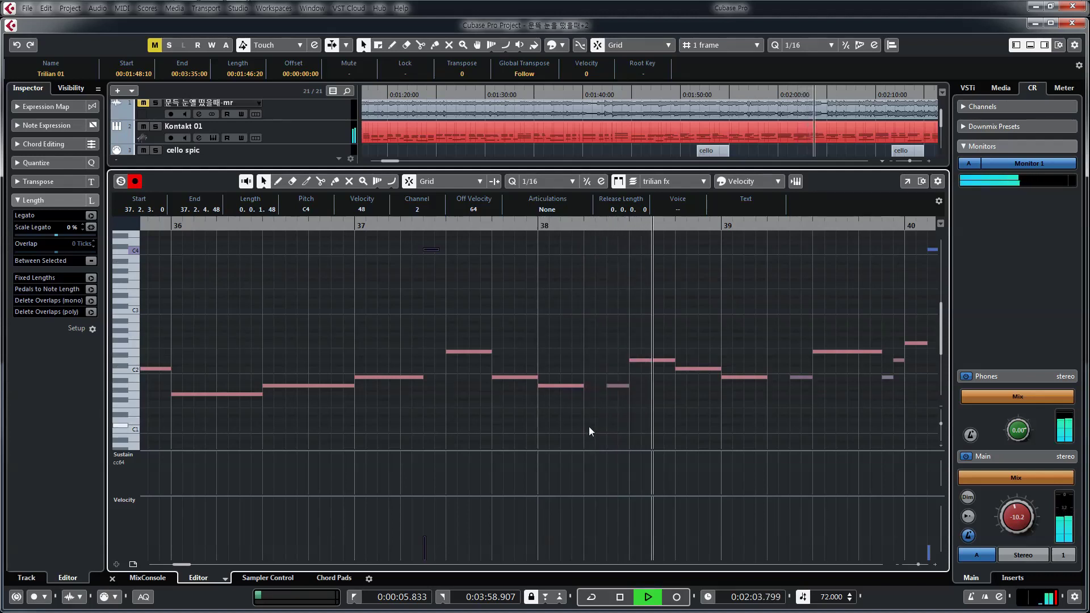
{"action": "key", "text": "space"}
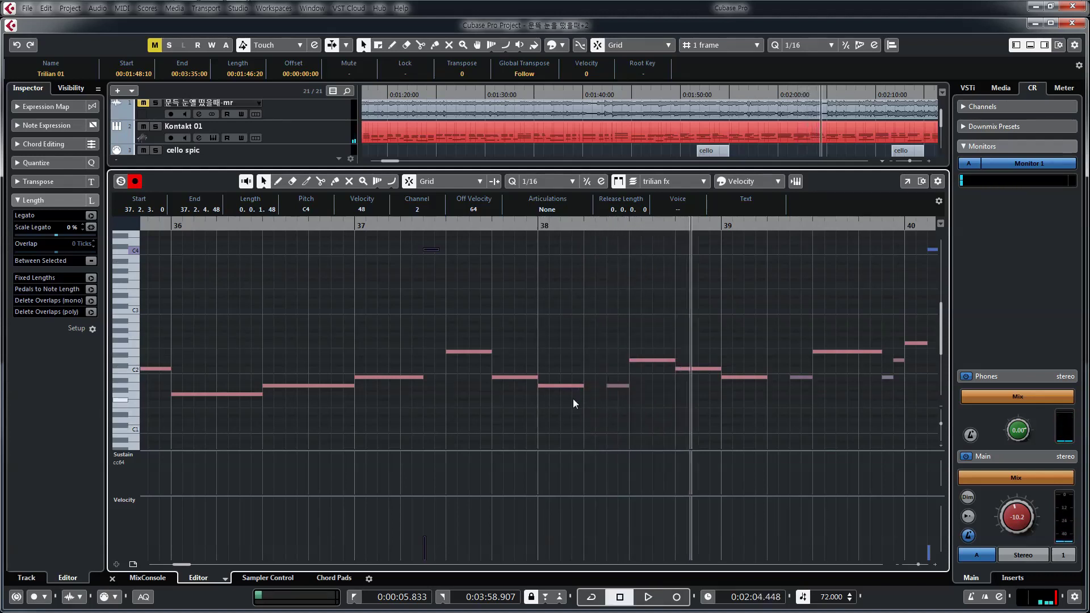
Play the bass line onward from the end of bar 38 into bar 53.
{"action": "key", "text": "g"}
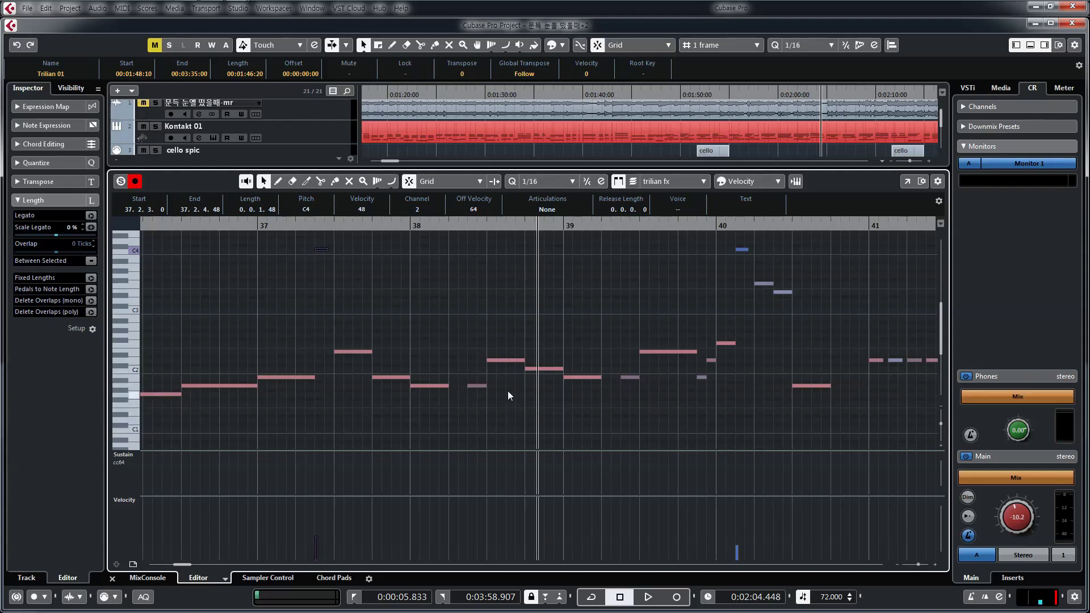
{"action": "key", "text": "space"}
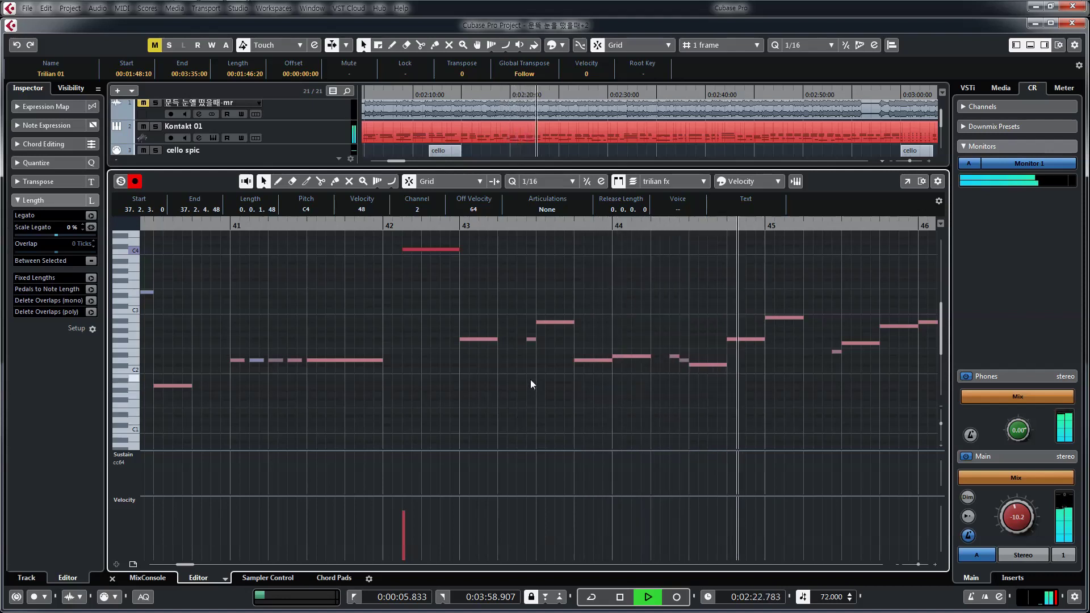
{"action": "key", "text": "space"}
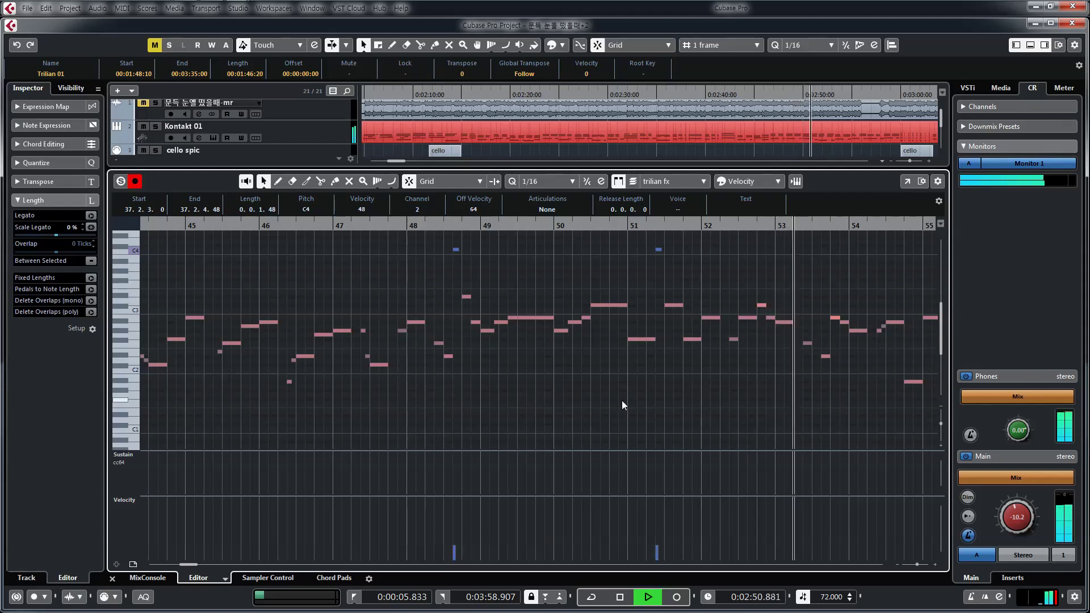
{"action": "key", "text": "space"}
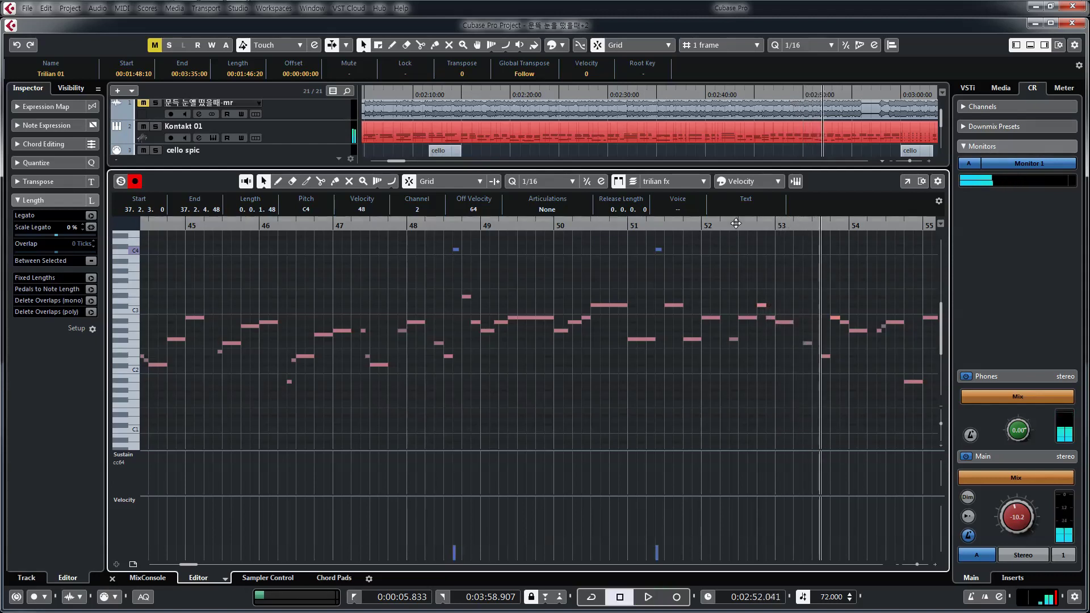
Select the accented C#3 note late in bar 52 and play the passage from just before it into bar 54.
{"action": "left_click", "coordinate": [732, 244]}
{"action": "key", "text": "h"}
{"action": "key", "text": "h"}
{"action": "key", "text": "h"}
{"action": "key", "text": "h"}
{"action": "key", "text": "h"}
{"action": "key", "text": "h"}
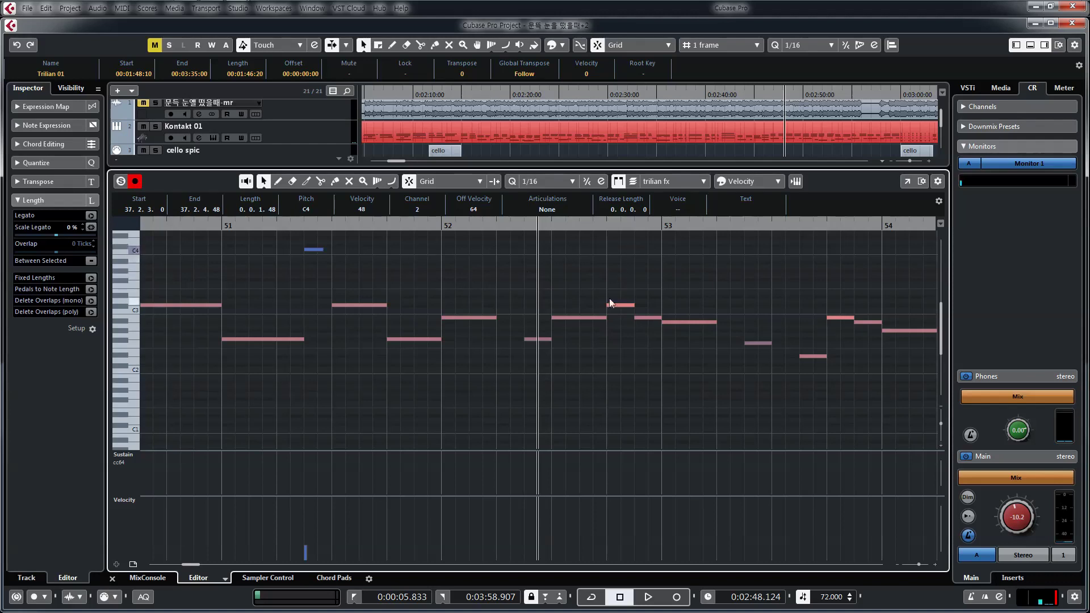
{"action": "left_click", "coordinate": [623, 305]}
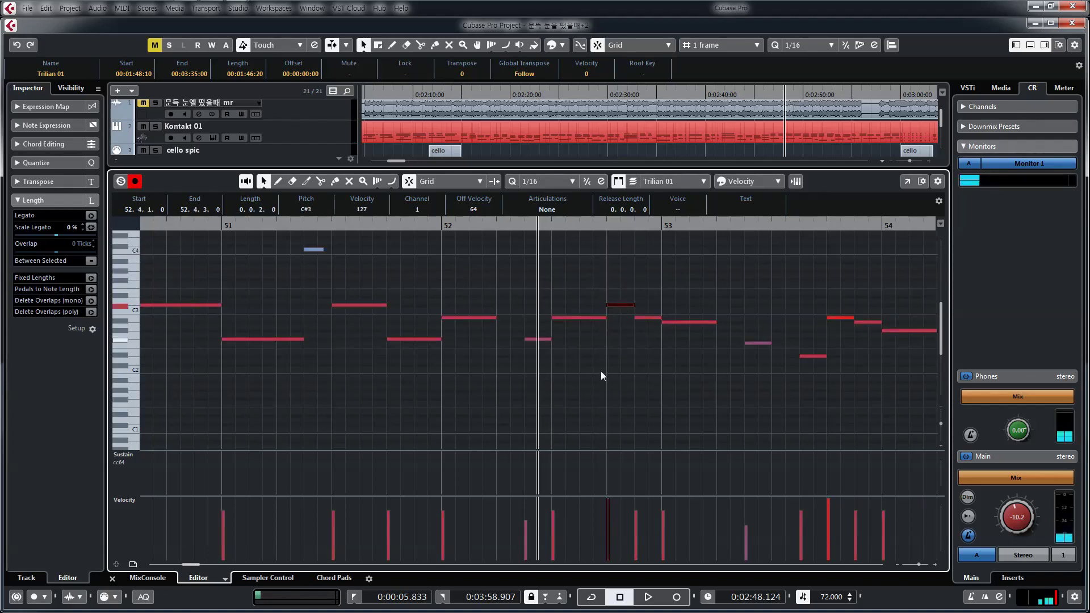
{"action": "left_click", "coordinate": [548, 226]}
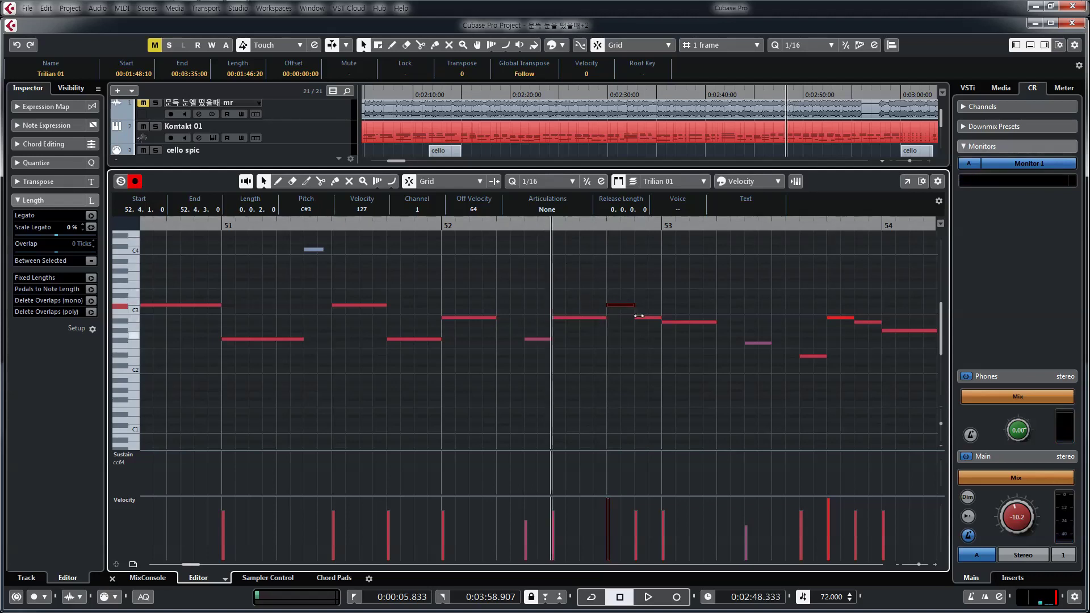
{"action": "key", "text": "space"}
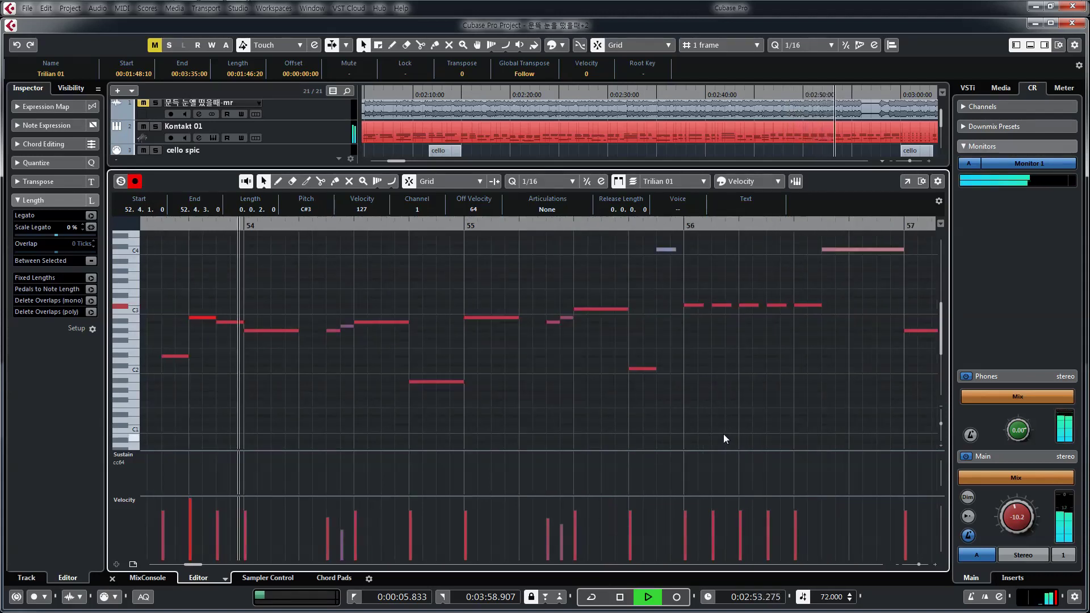
{"action": "key", "text": "space"}
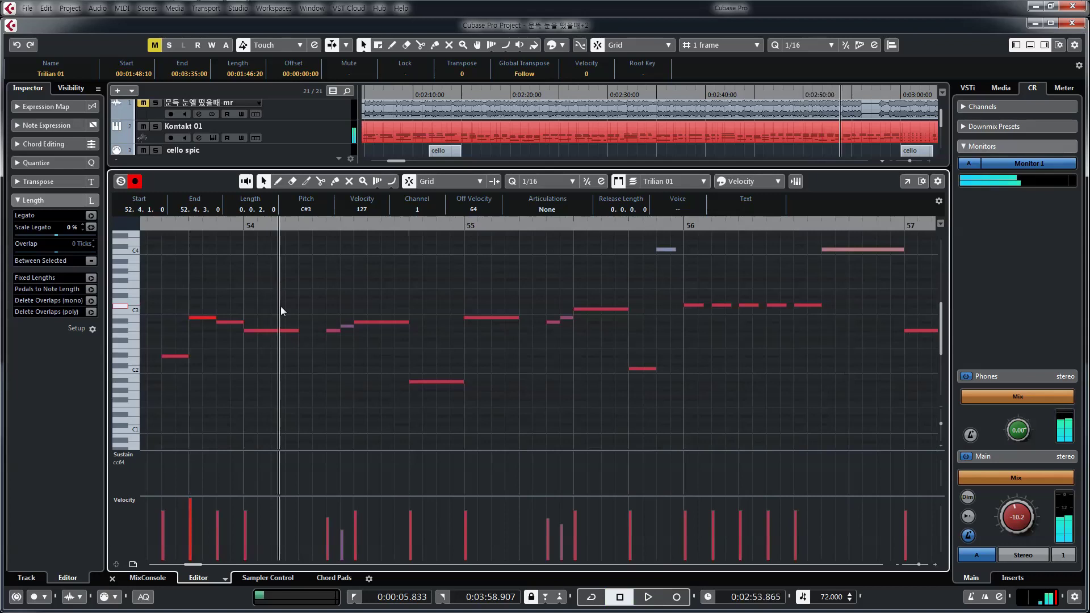
Select the accented note late in bar 53 and play the bass line on to the end of bar 59.
{"action": "left_click", "coordinate": [197, 318]}
{"action": "key", "text": "g"}
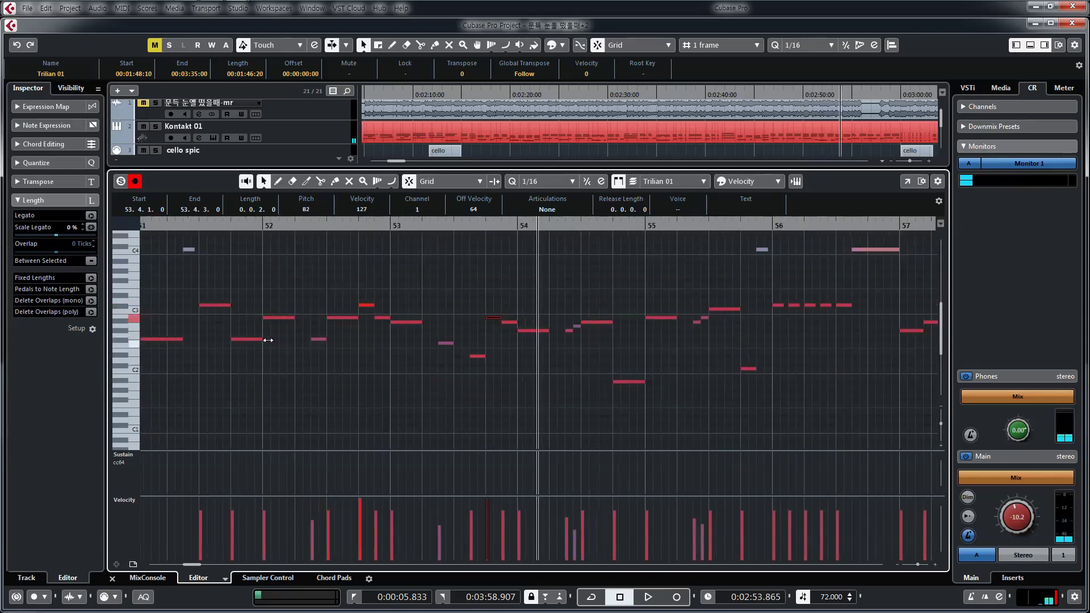
{"action": "key", "text": "space"}
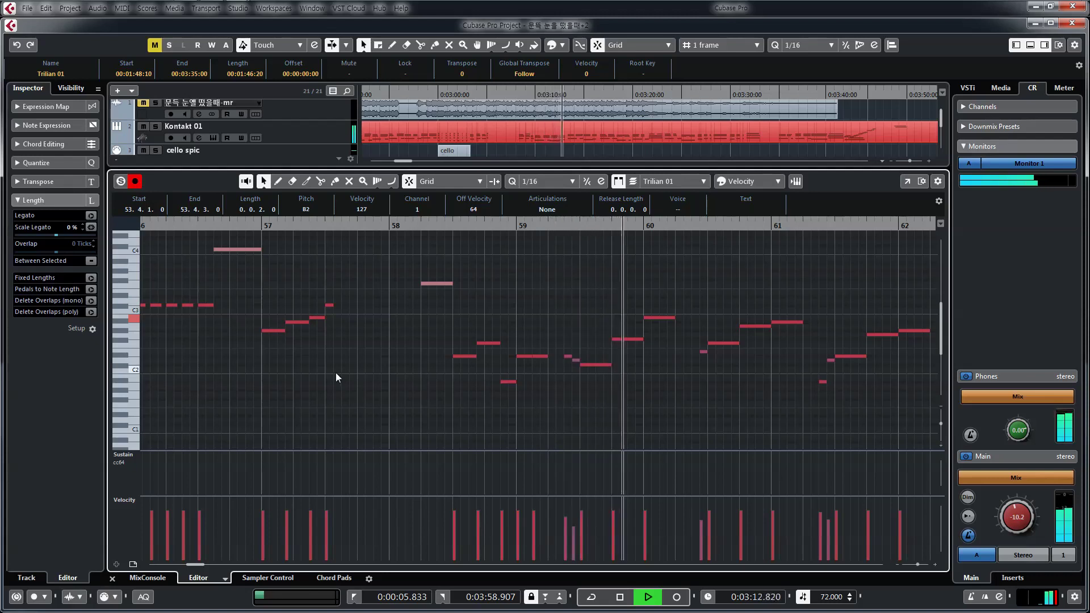
{"action": "key", "text": "space"}
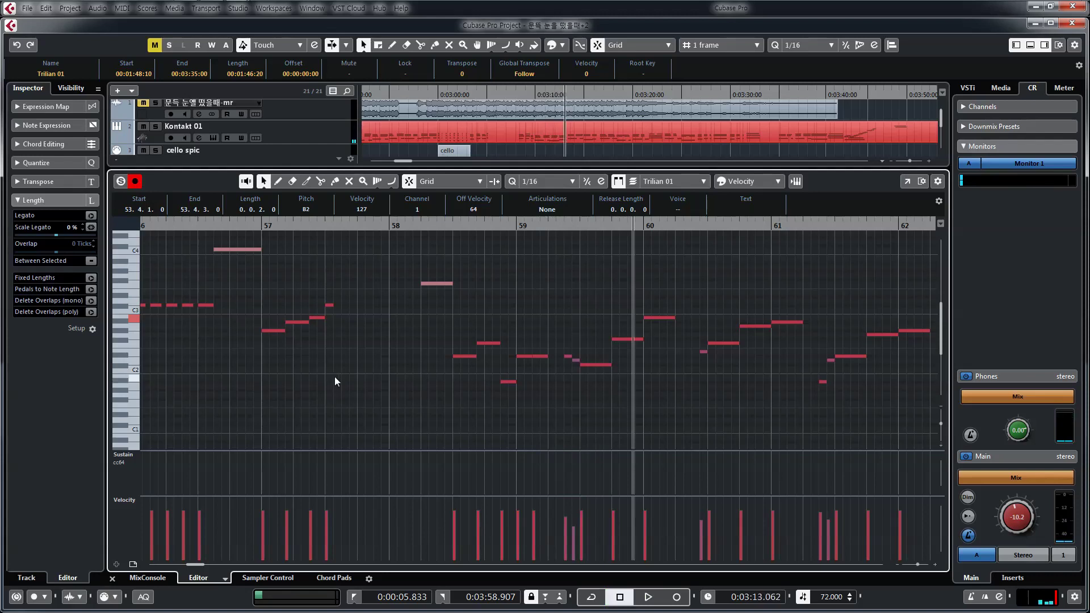
{"action": "key", "text": "g"}
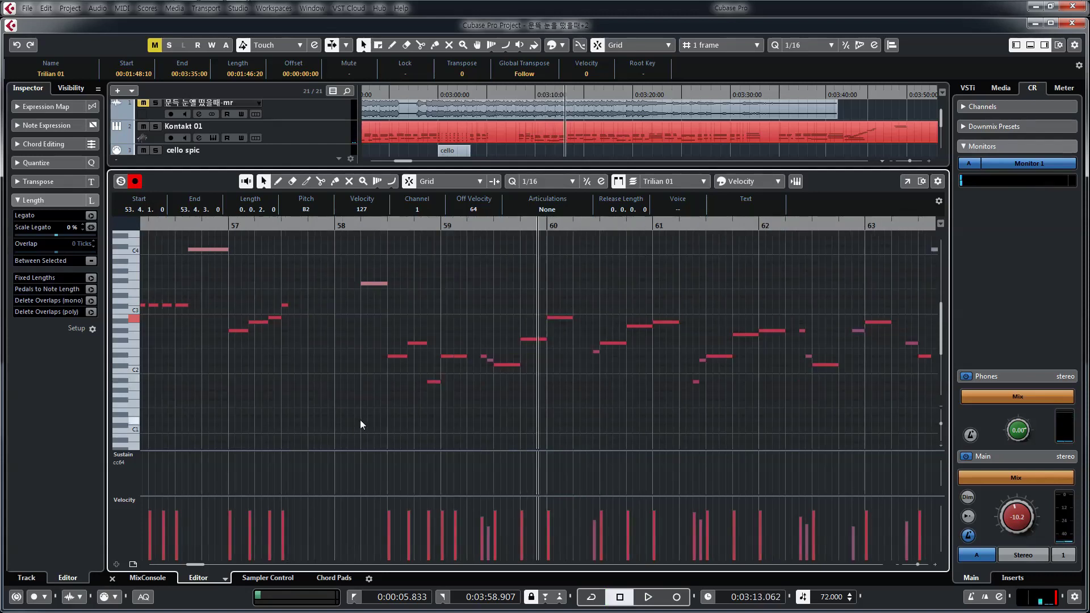
{"action": "key", "text": "g"}
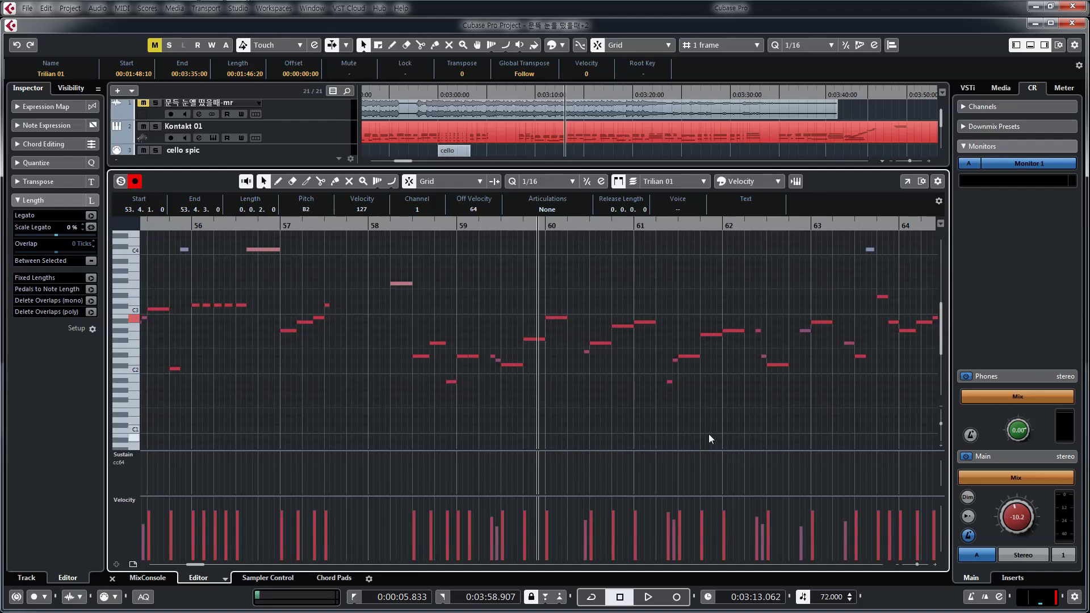
{"action": "key", "text": "g"}
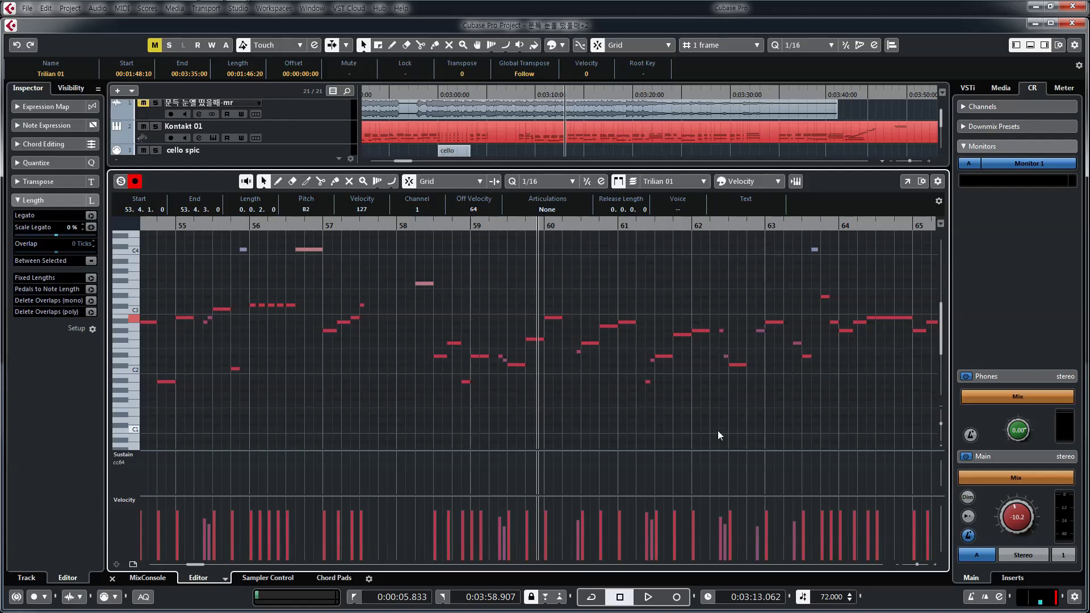
{"action": "key", "text": "g"}
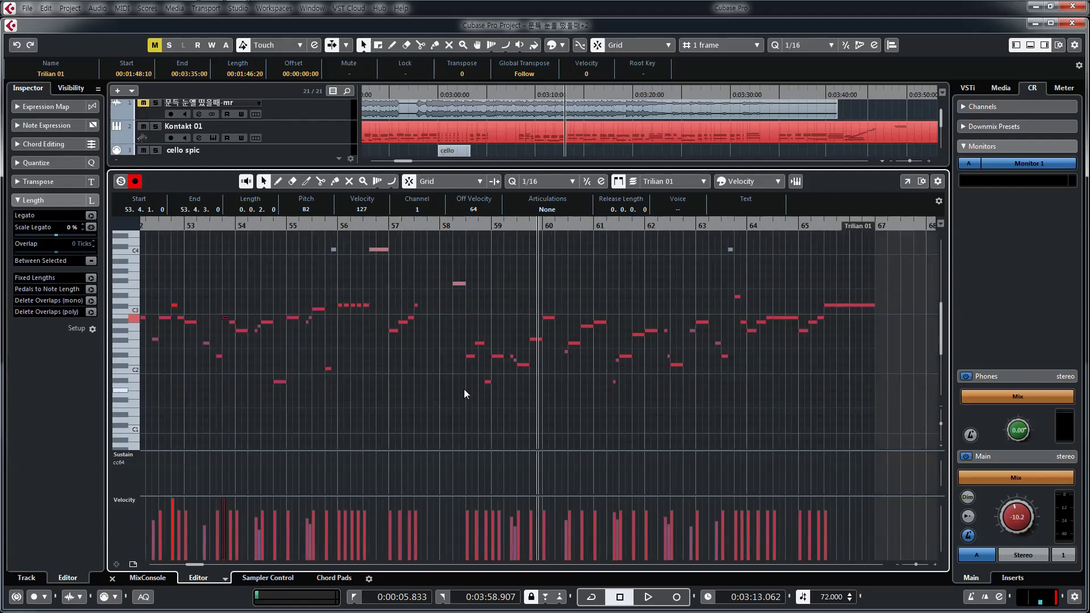